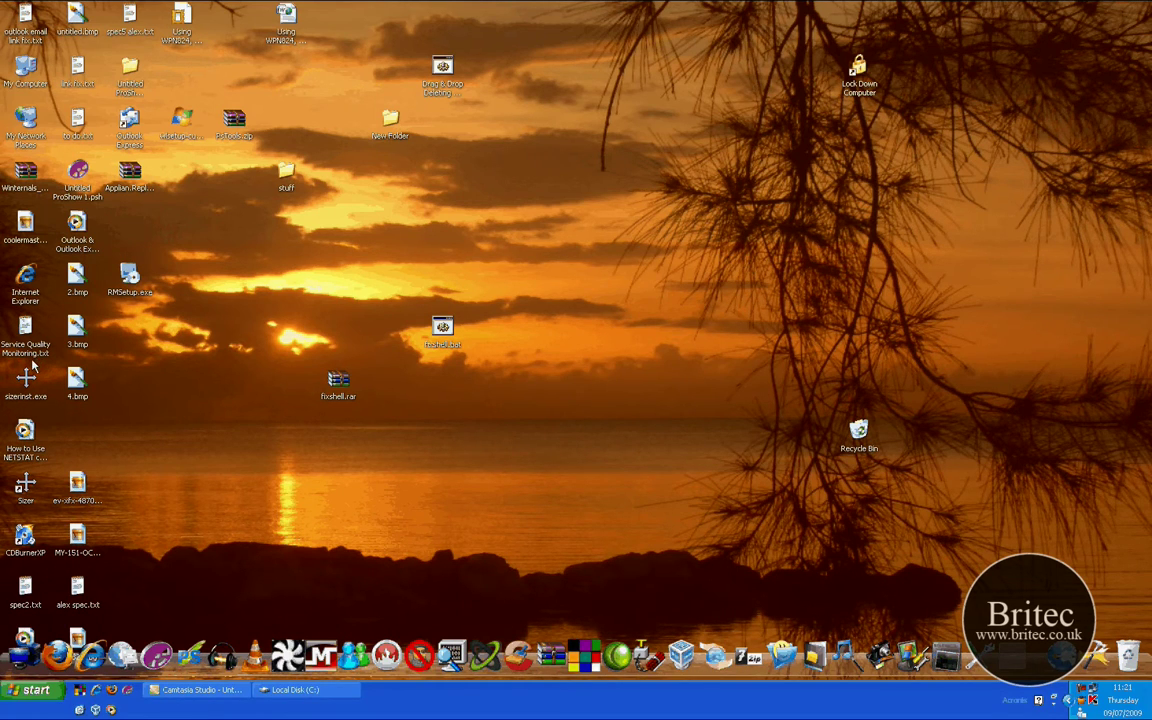
- Open Local Disk (C:) and set its folder options to show hidden files and folders
key(super+e)
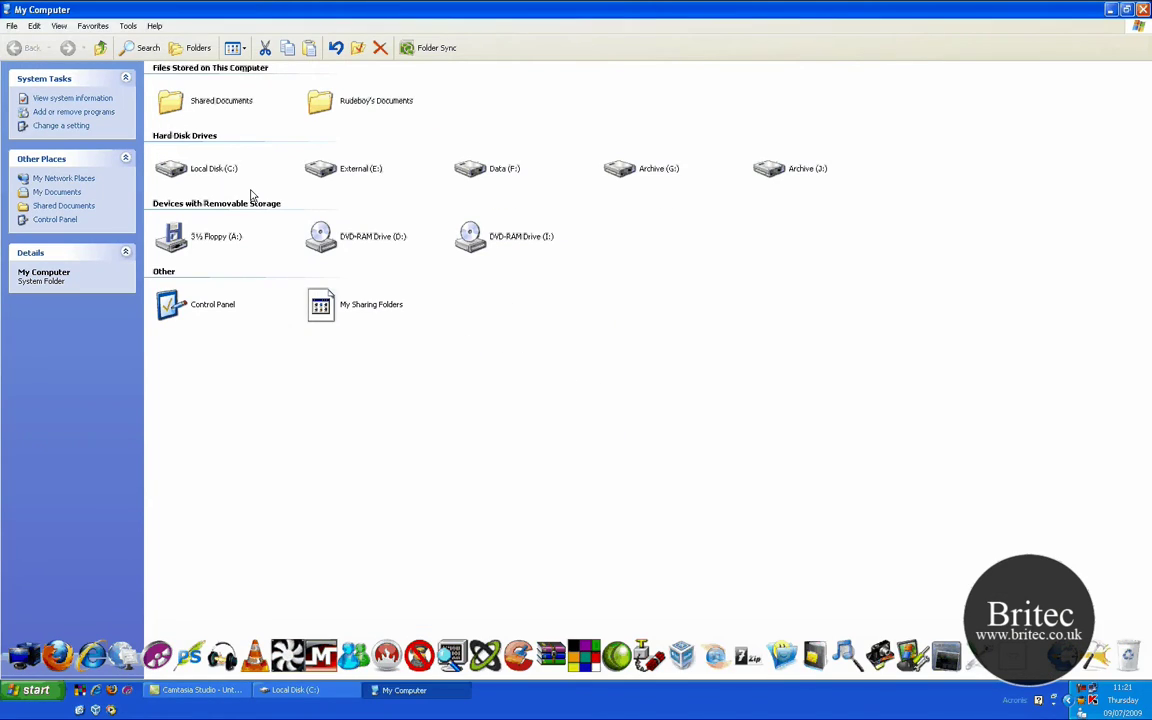
double_click(208, 168)
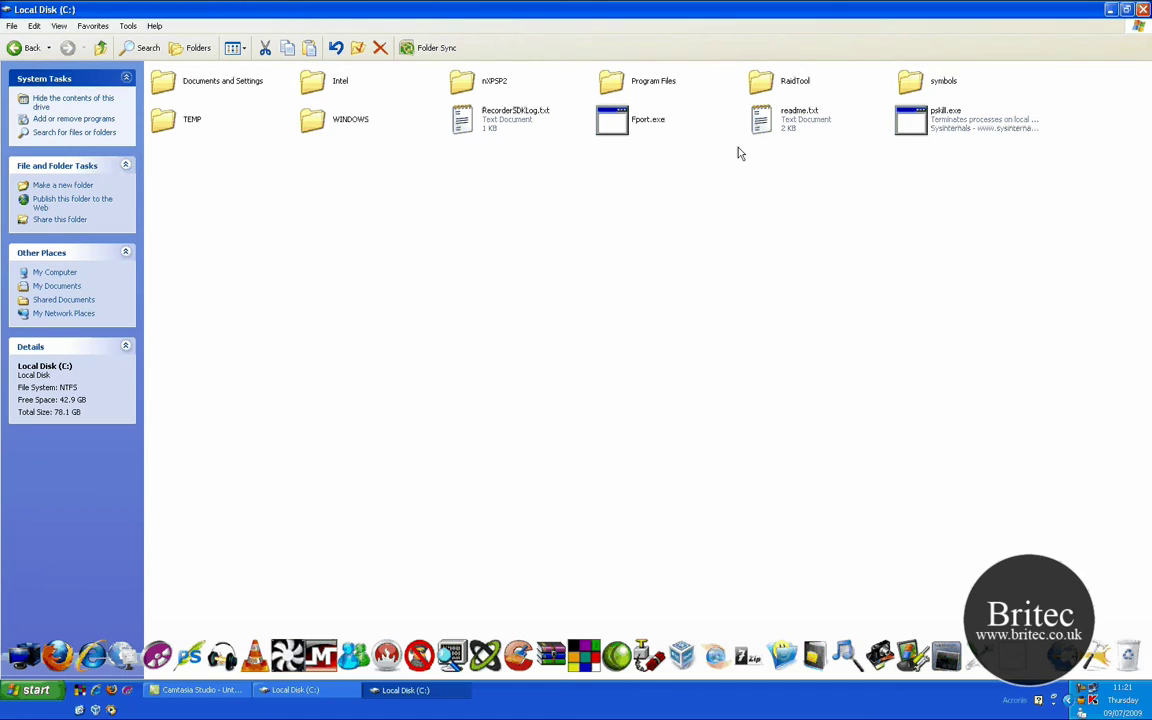
click(128, 25)
click(160, 80)
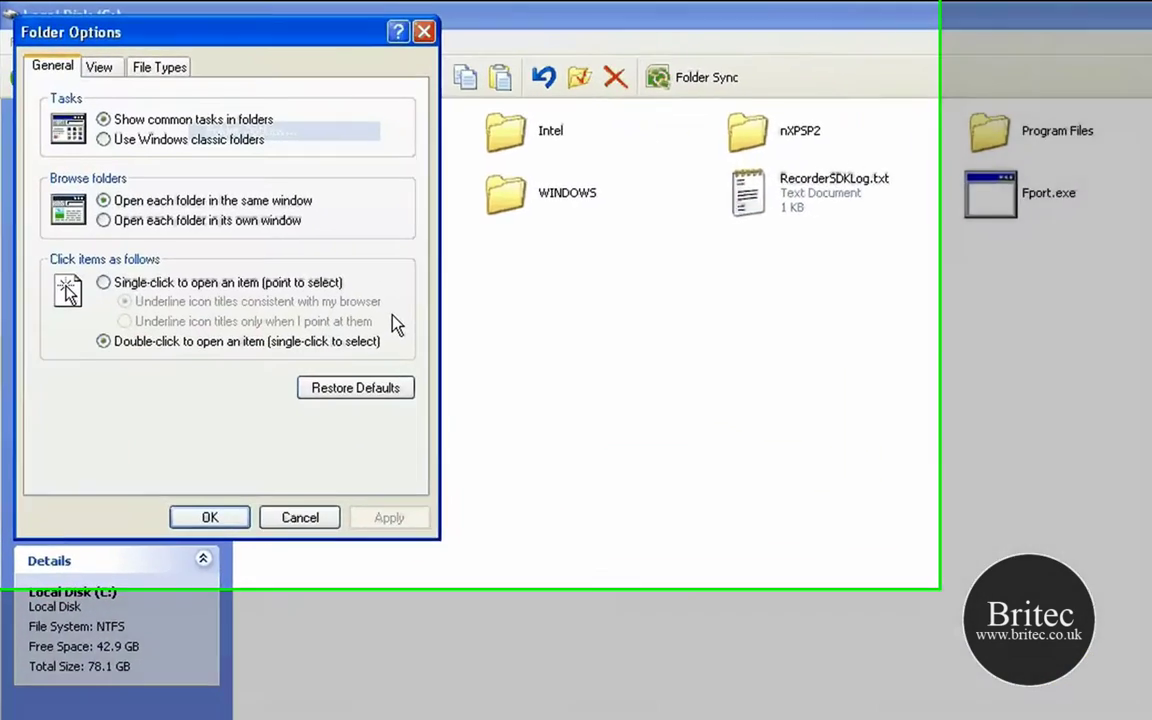
click(102, 71)
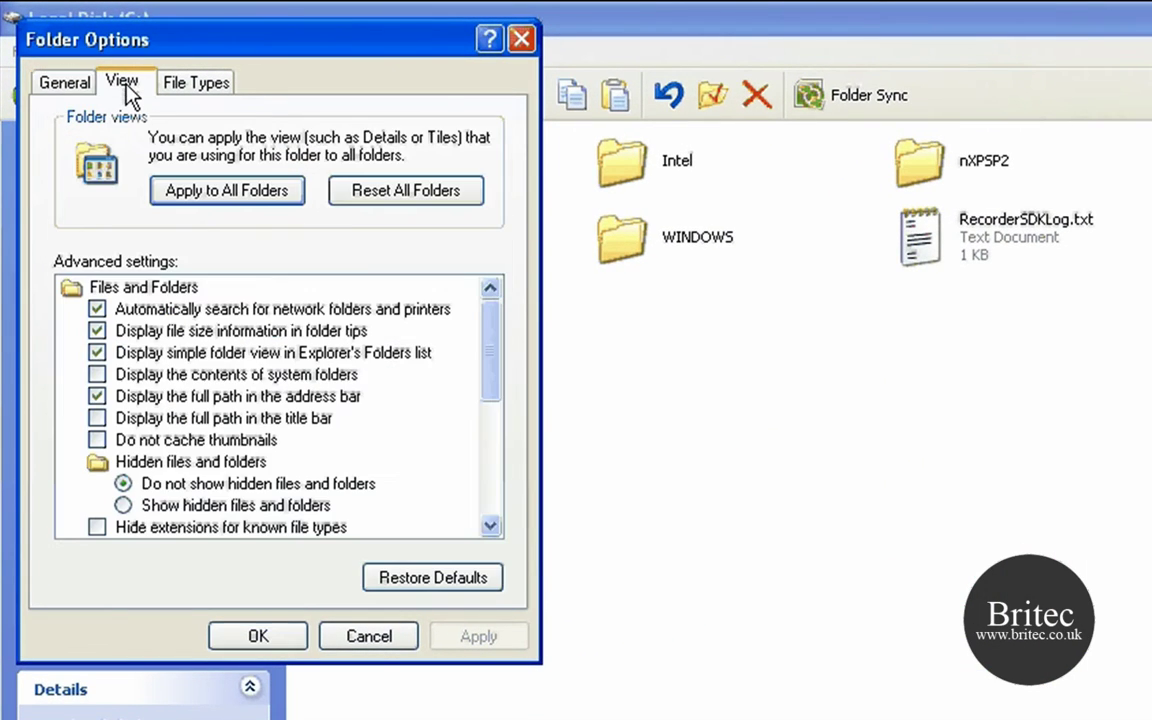
click(122, 505)
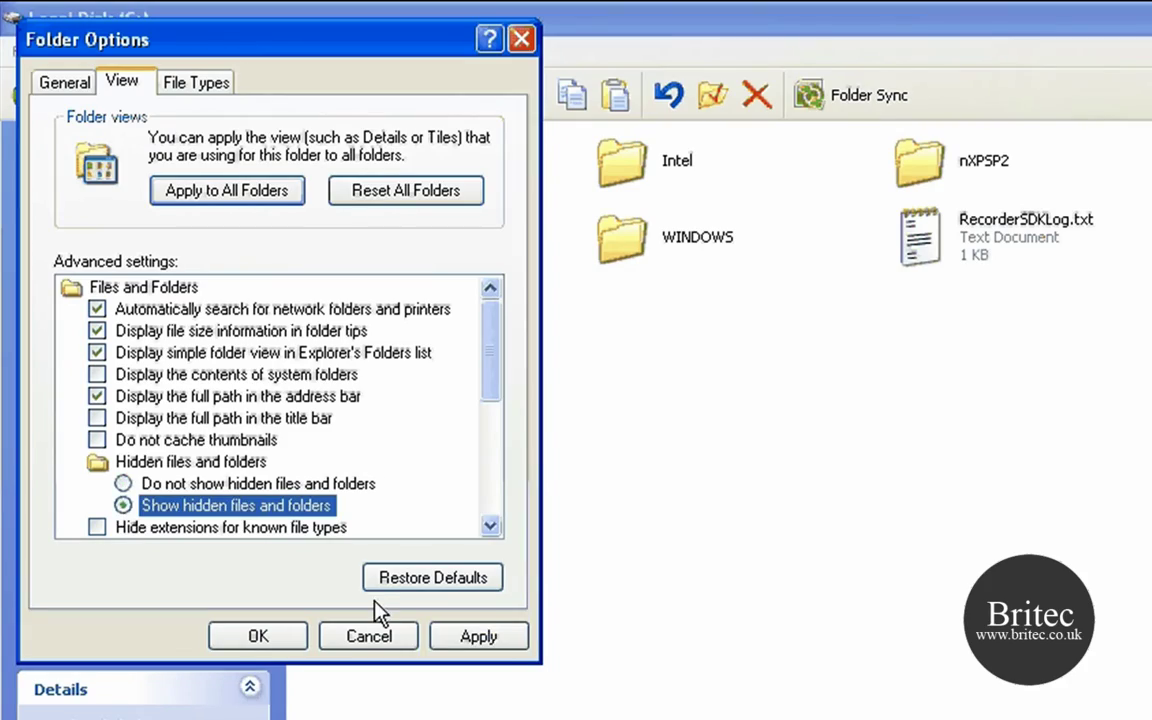
click(478, 636)
click(258, 636)
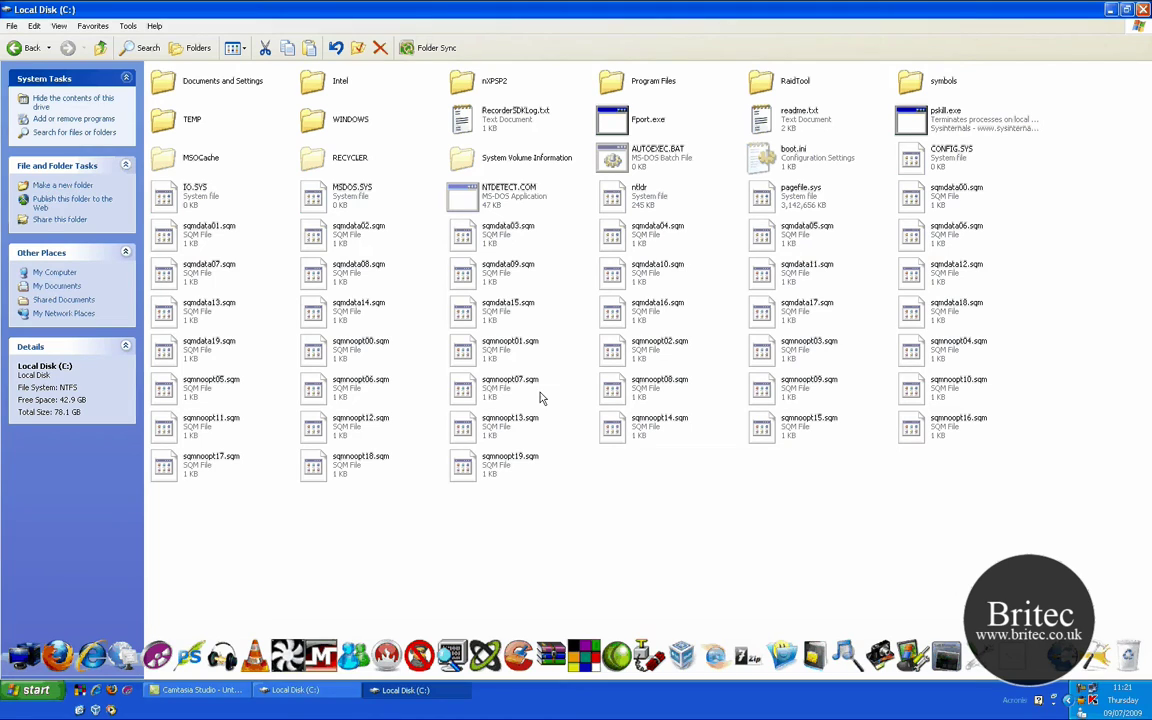
click(462, 312)
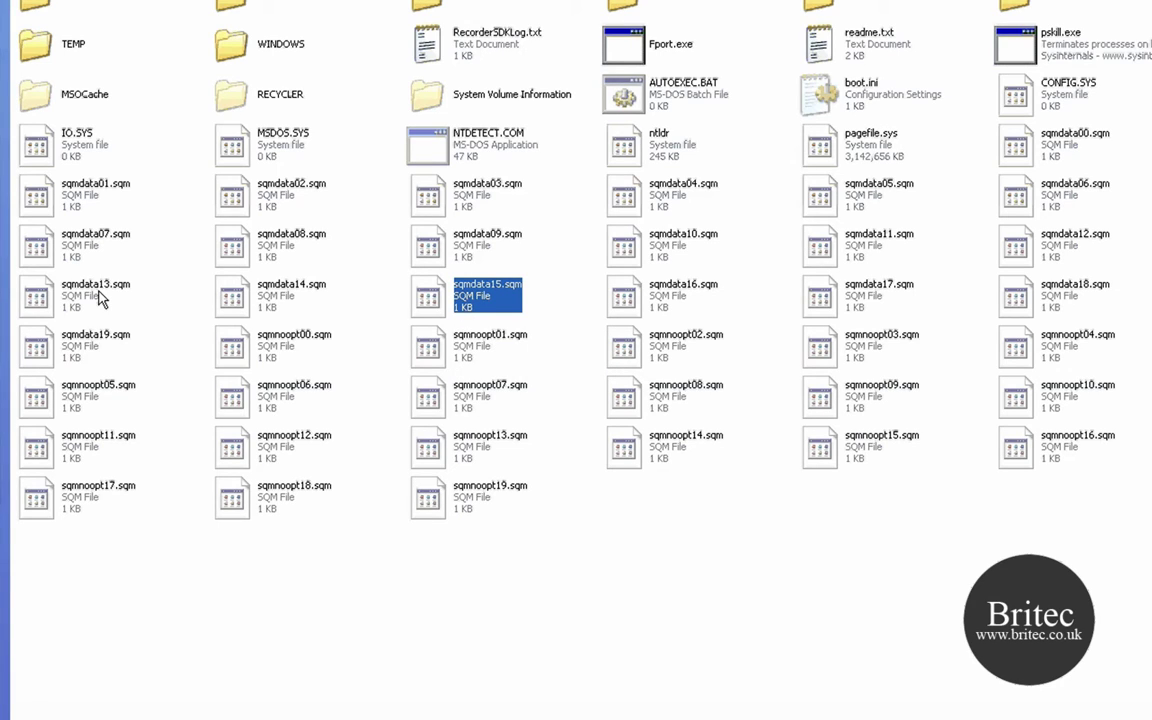
click(428, 244)
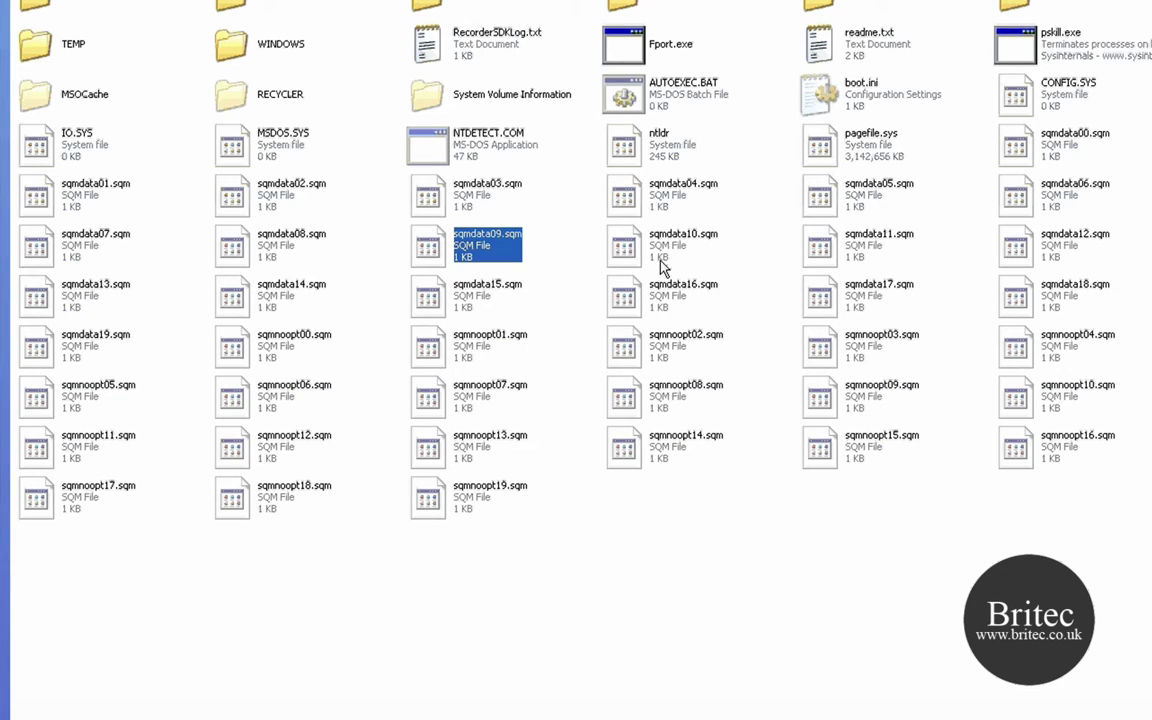
click(855, 250)
click(1070, 292)
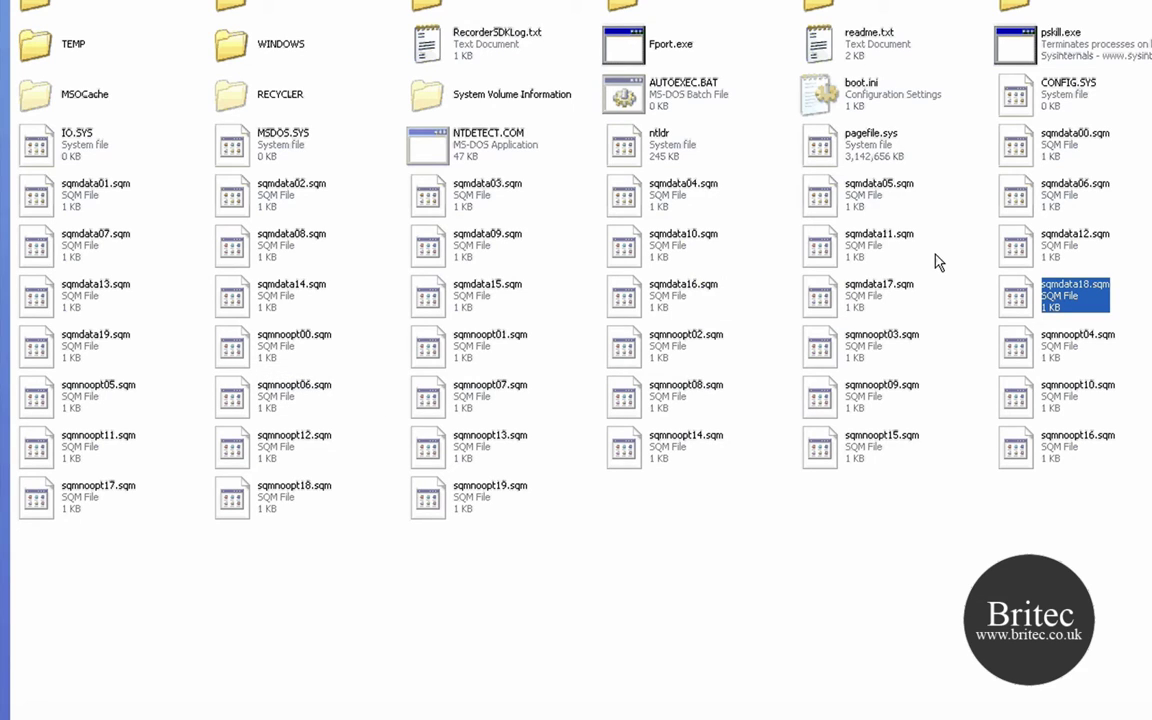
- Delete the file sqmdata10.sqm from the root of drive C: to the Recycle Bin
double_click(629, 248)
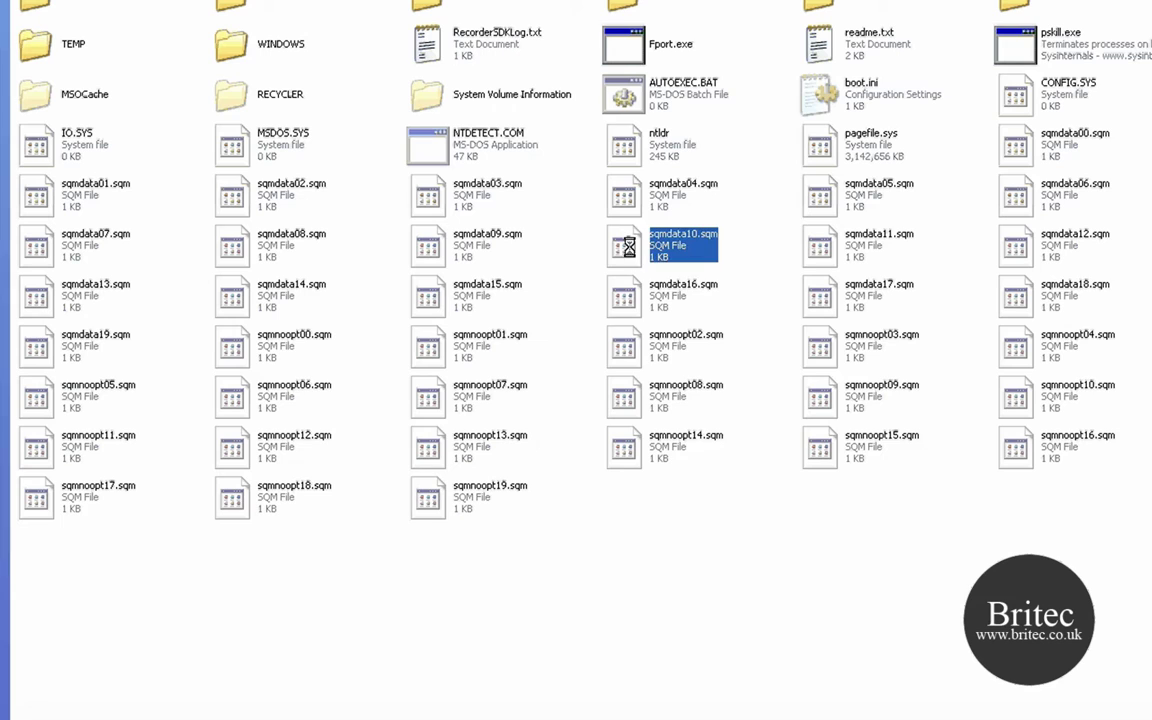
right_click(630, 245)
click(712, 563)
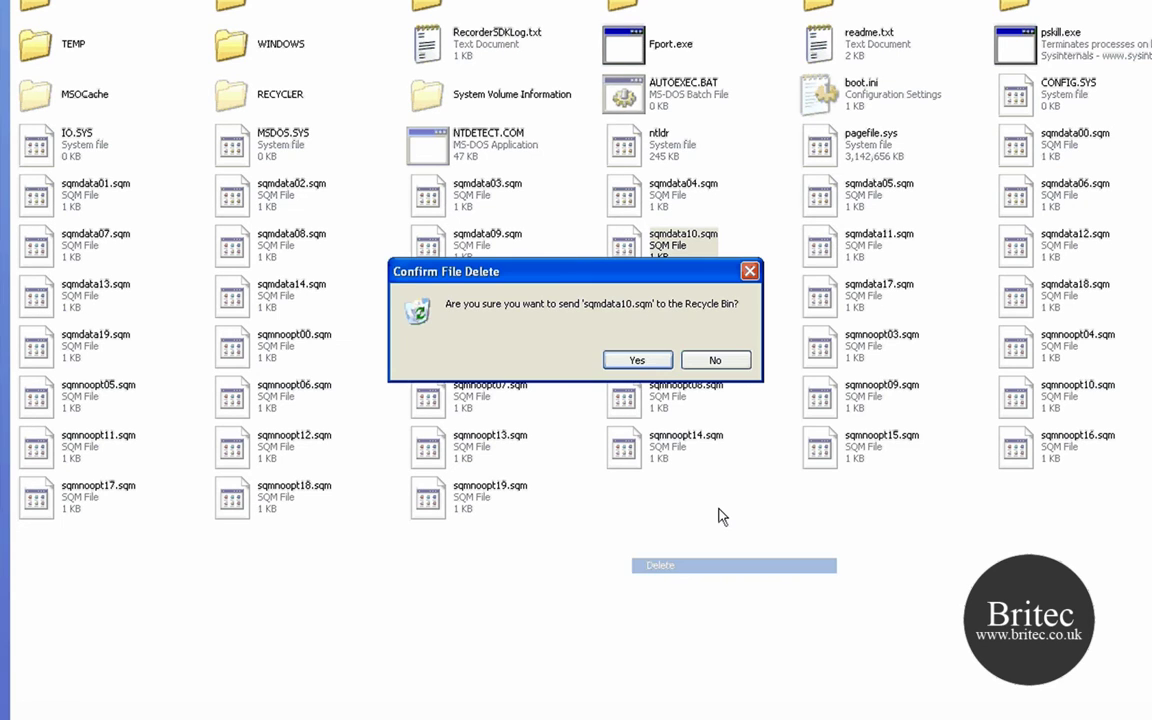
click(637, 360)
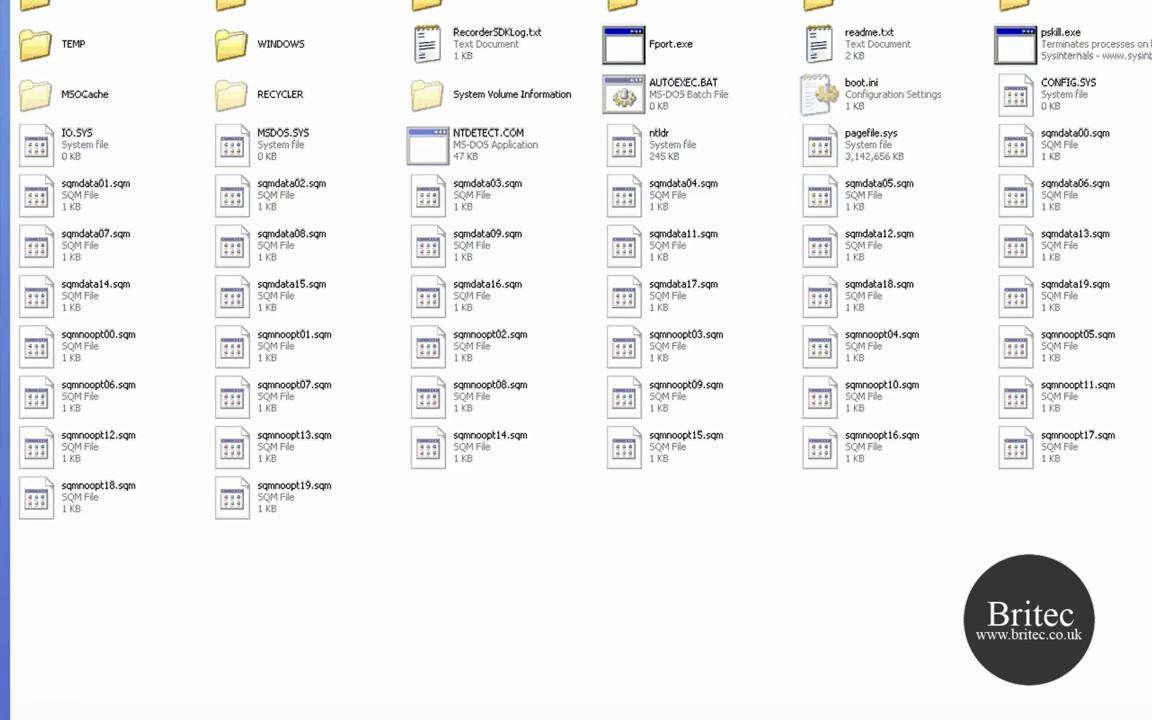
- Delete batches of SQM files from the last two file columns, including sqmdata05, 06, 14, 15 and sqmnoopt02, 03, 12, 13
drag(1145, 440, 40, 390)
drag(480, 586, 21, 193)
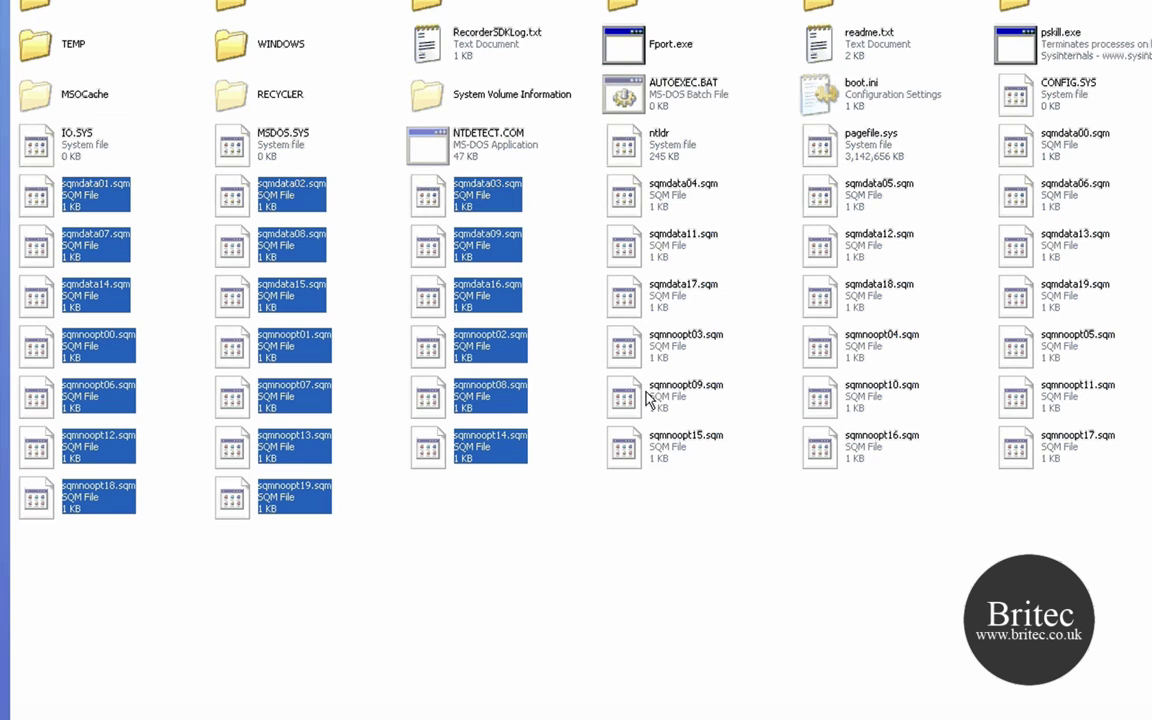
click(878, 440)
drag(1150, 525, 800, 240)
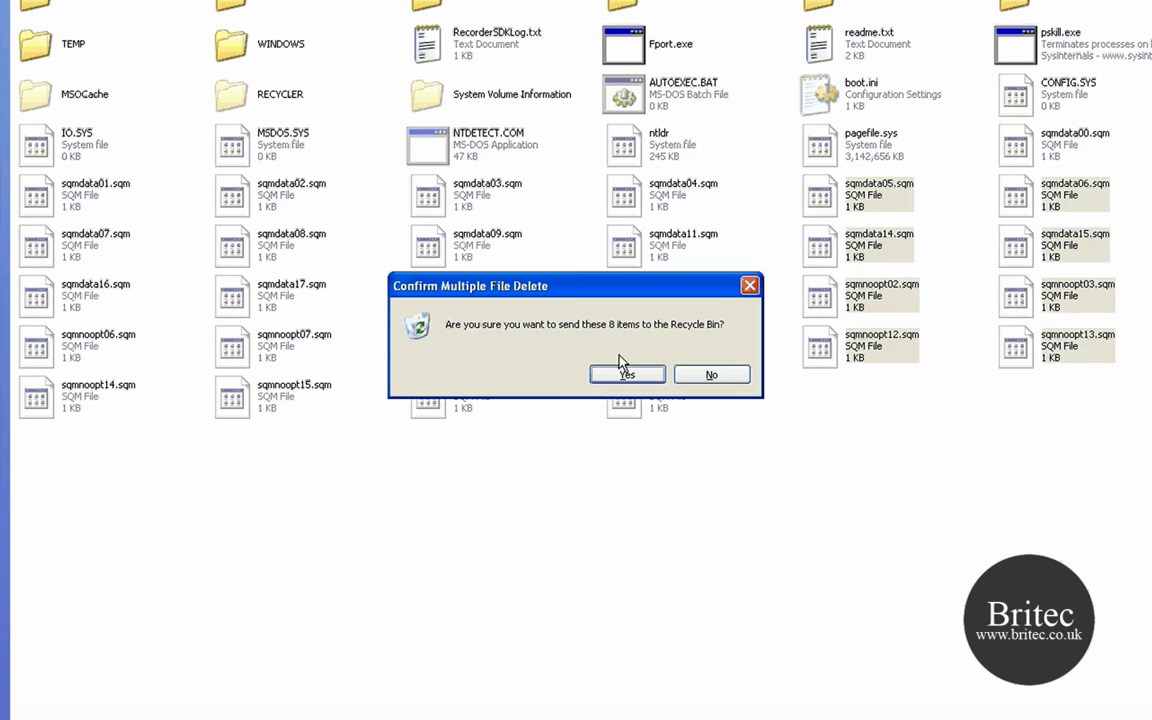
click(622, 374)
- Delete the SQM files sqmdata07, 08, 09, 11 and sqmnoopt00, 01, 08, 09, 14, 15 in two batches
drag(1137, 399, 816, 167)
key(Delete)
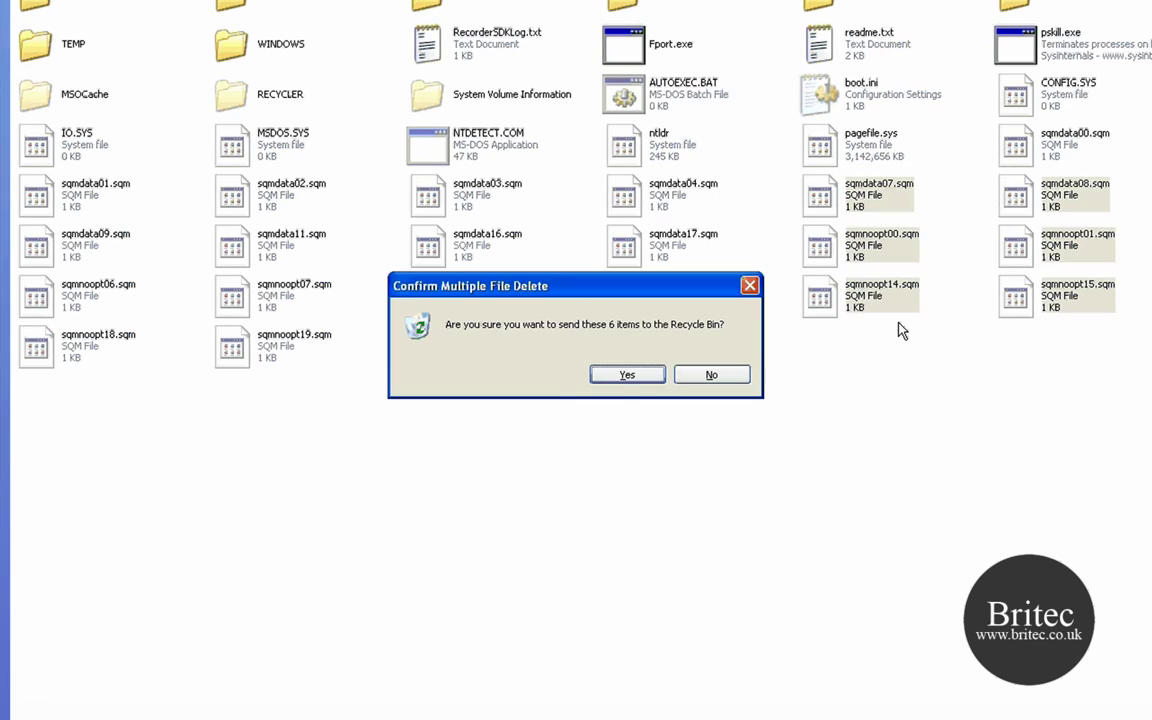
click(624, 376)
drag(1148, 415, 836, 210)
key(Delete)
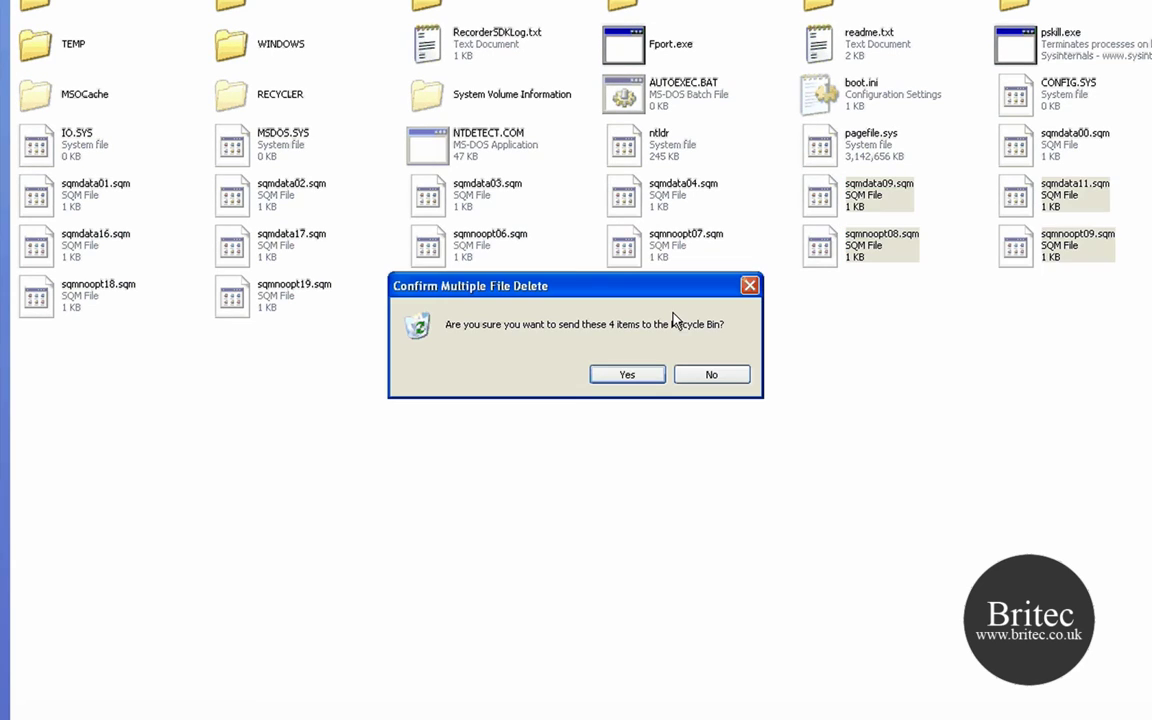
click(643, 381)
- Delete the files sqmdata00.sqm, sqmdata17.sqm and sqmnoopt06.sqm from drive C:
drag(1150, 334, 1013, 237)
key(Delete)
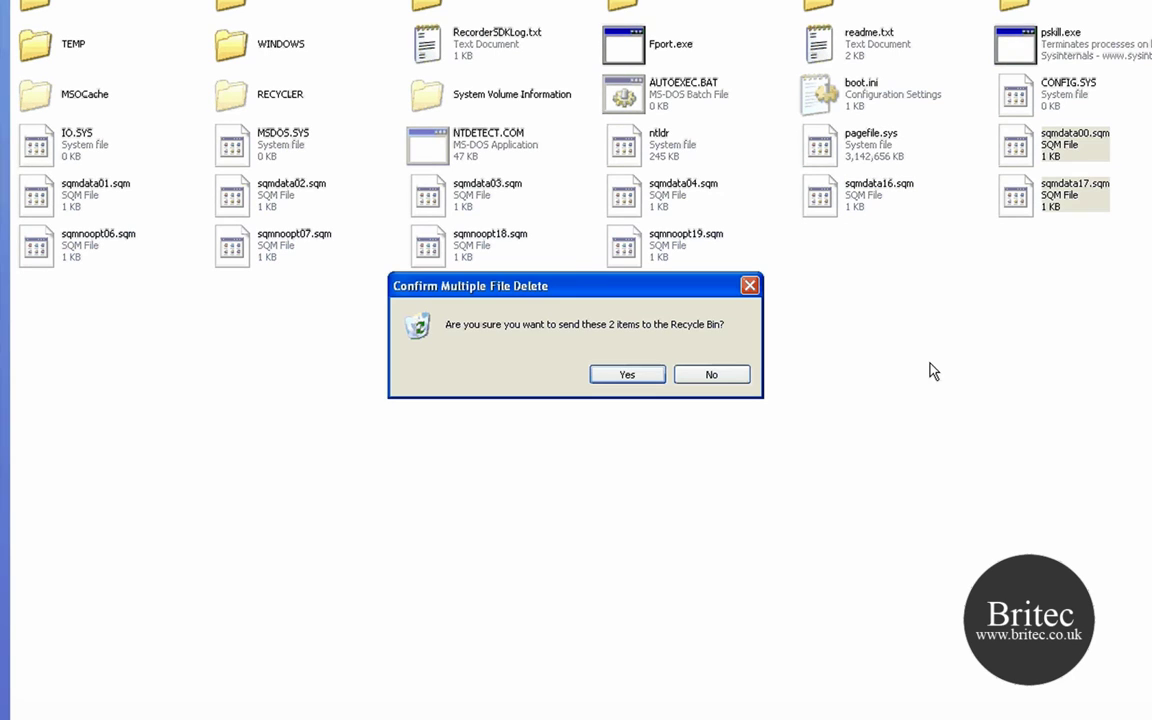
click(640, 375)
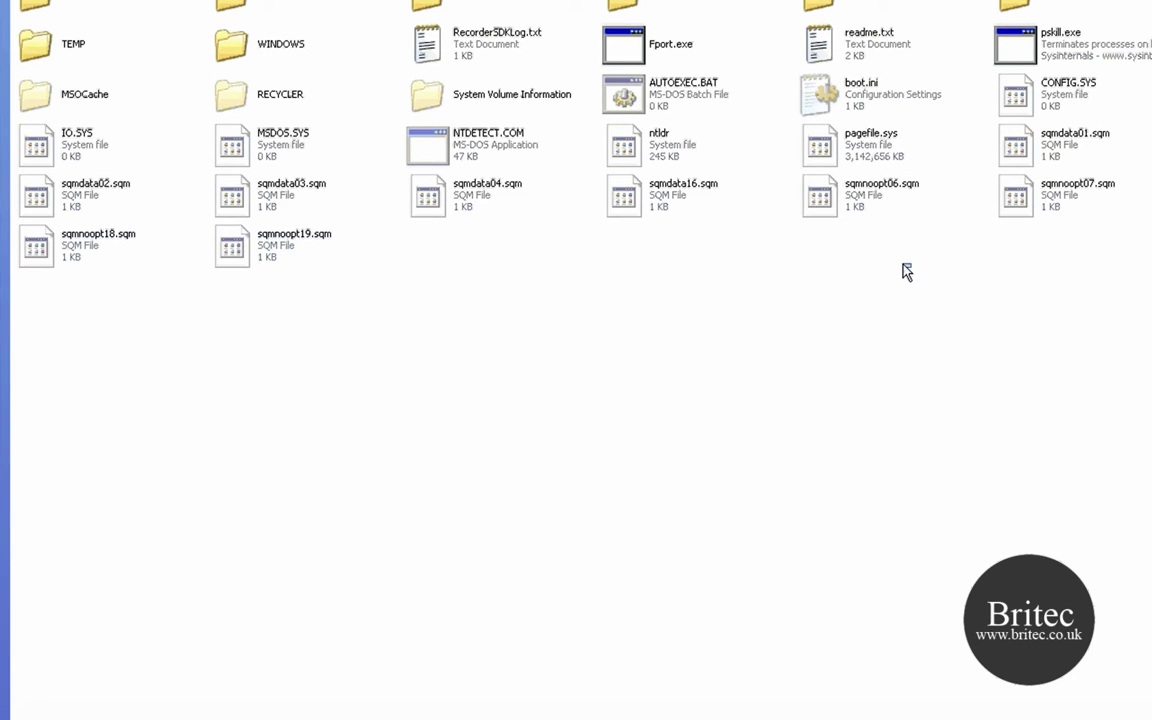
drag(906, 272, 931, 231)
key(Delete)
click(650, 360)
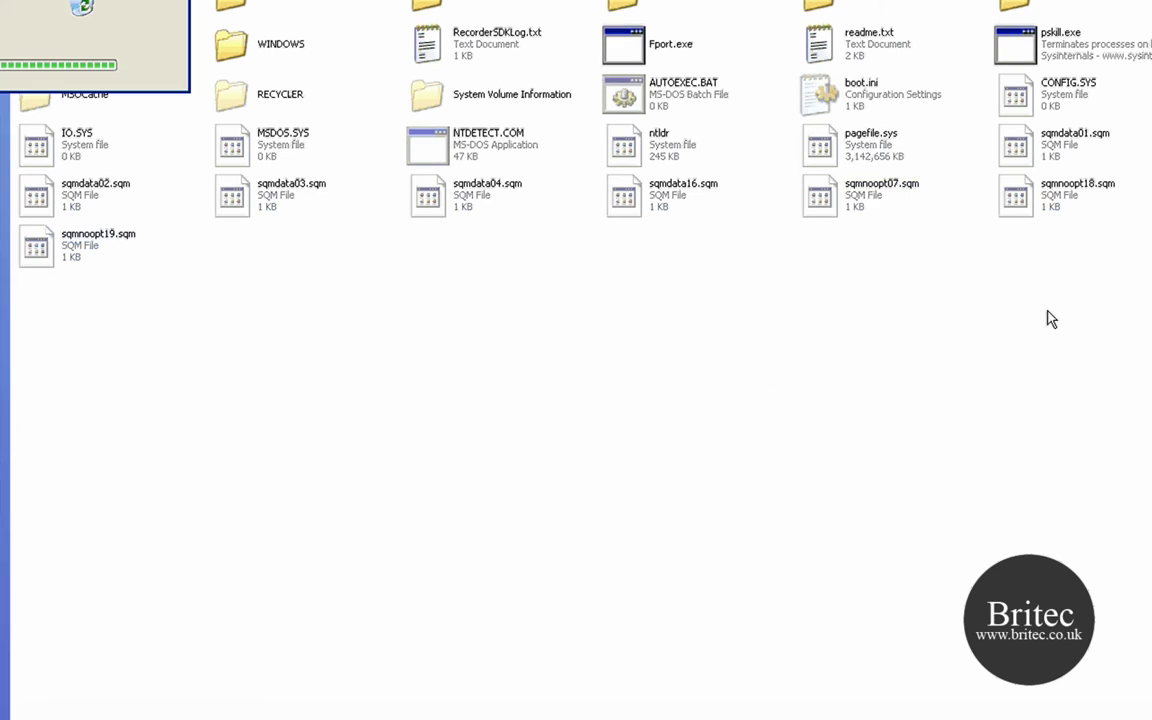
- Delete sqmnoopt07.sqm and sqmnoopt18.sqm together, and sqmdata01.sqm on its own
drag(1117, 280, 805, 185)
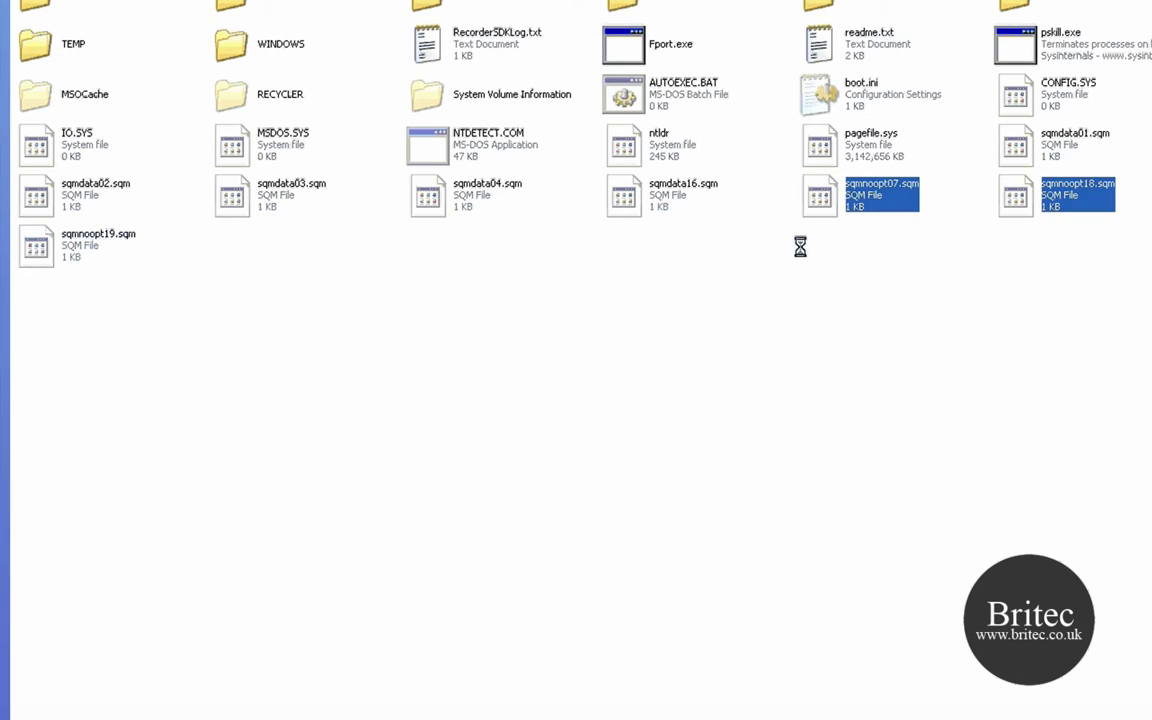
key(Delete)
click(630, 373)
click(1027, 145)
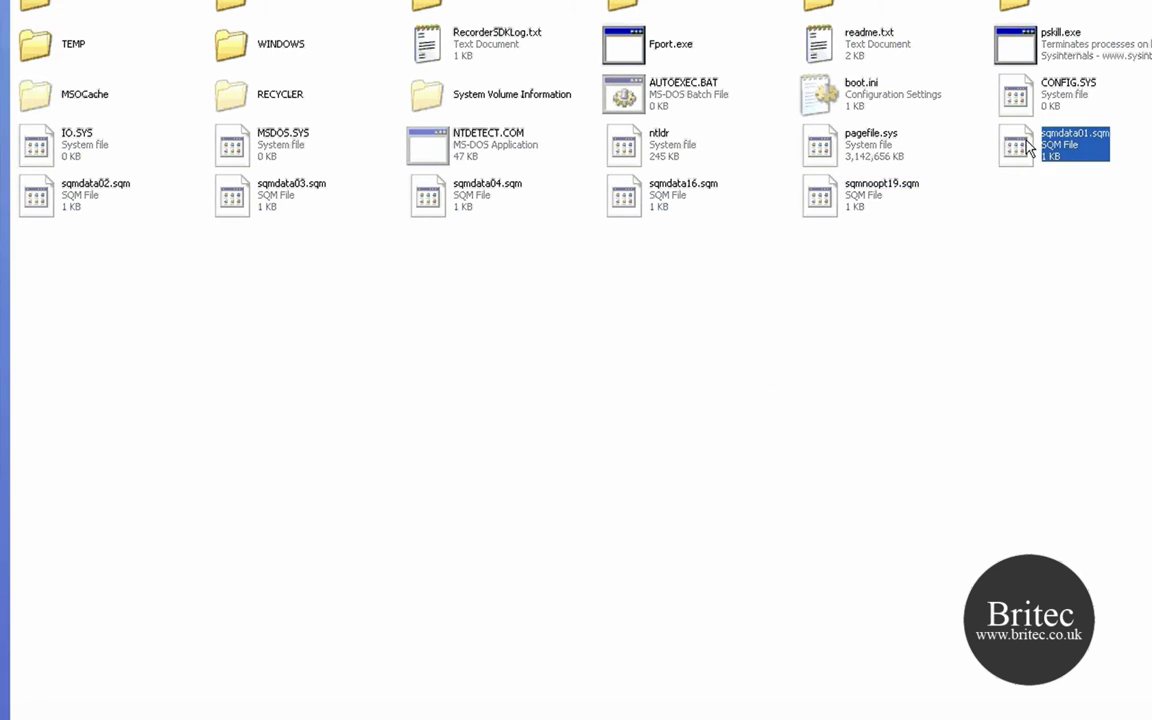
key(Delete)
click(657, 368)
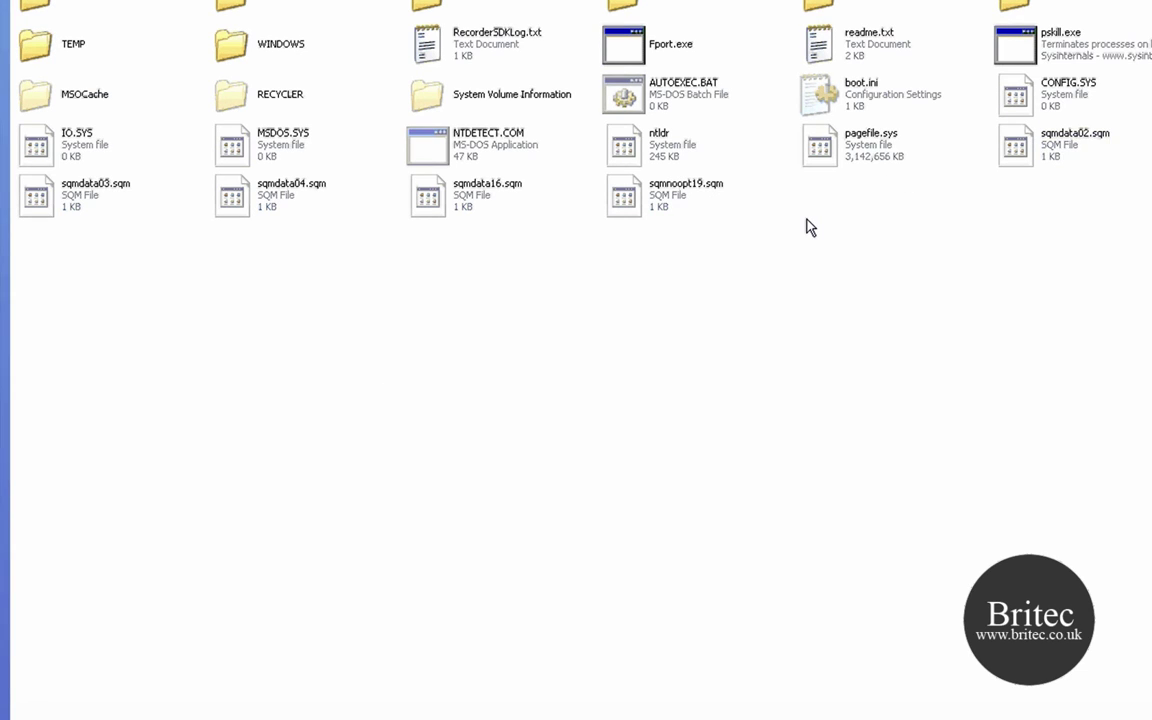
- Delete the remaining SQM files: sqmdata02, sqmdata04, sqmdata16, sqmnoopt19 and sqmdata03
click(1027, 145)
key(Delete)
click(634, 364)
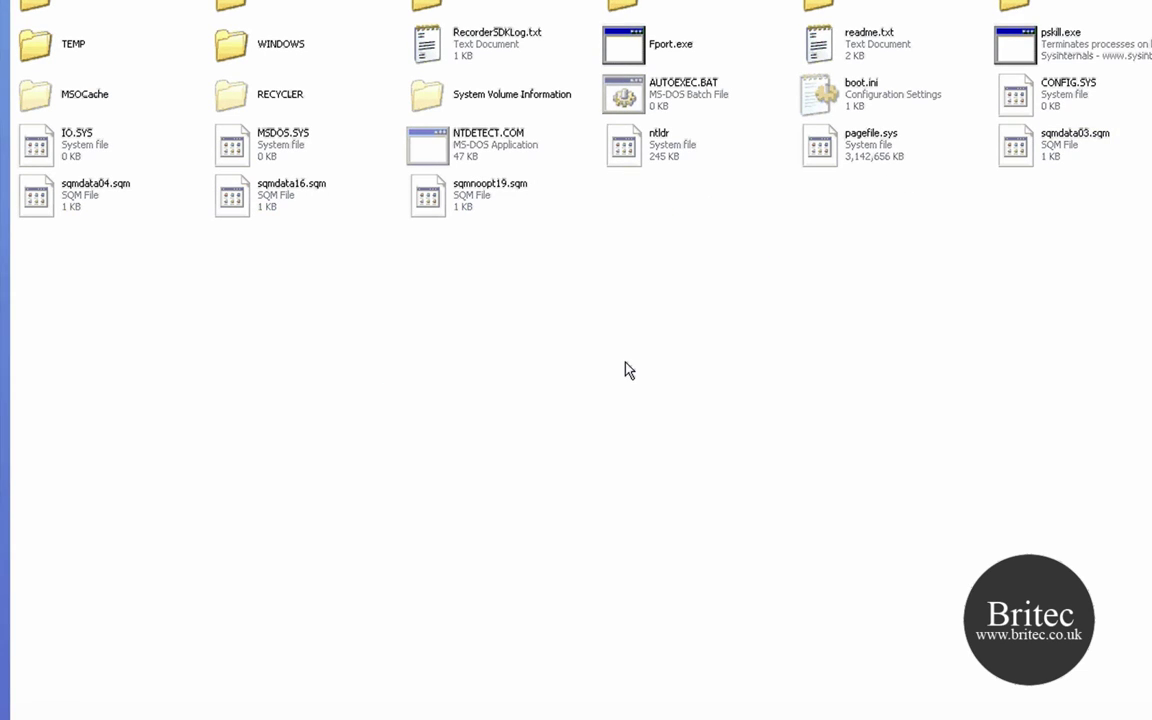
drag(553, 280, 16, 188)
key(Delete)
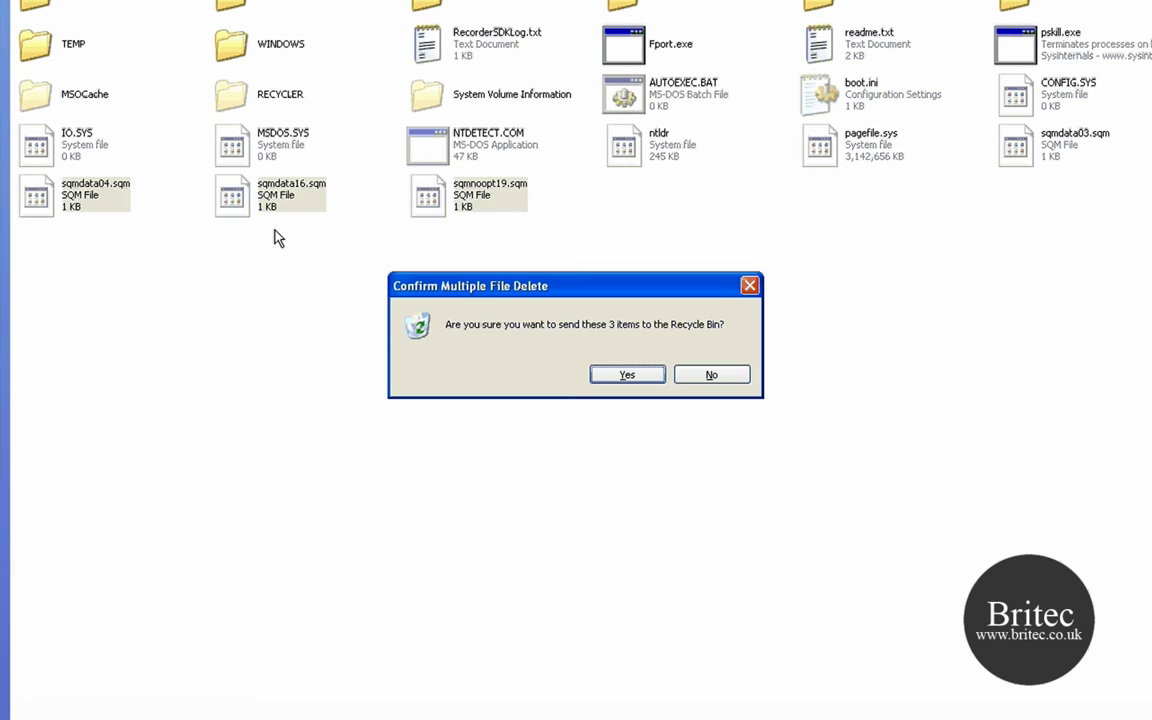
click(600, 378)
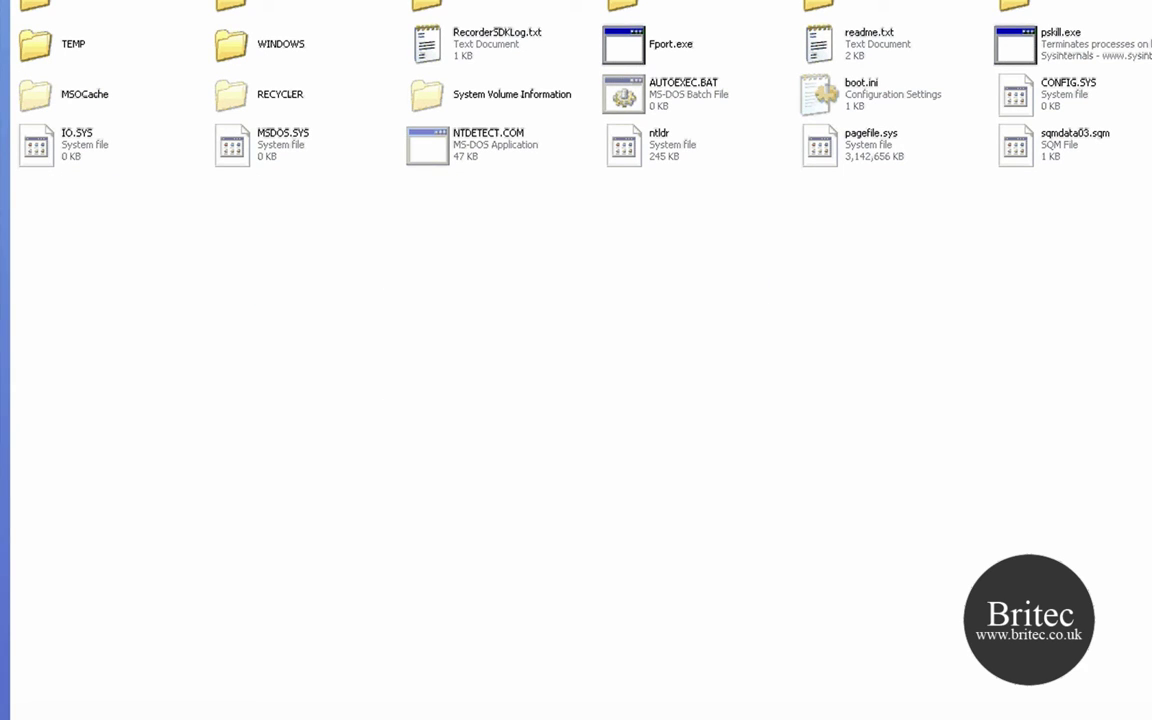
key(Delete)
click(630, 365)
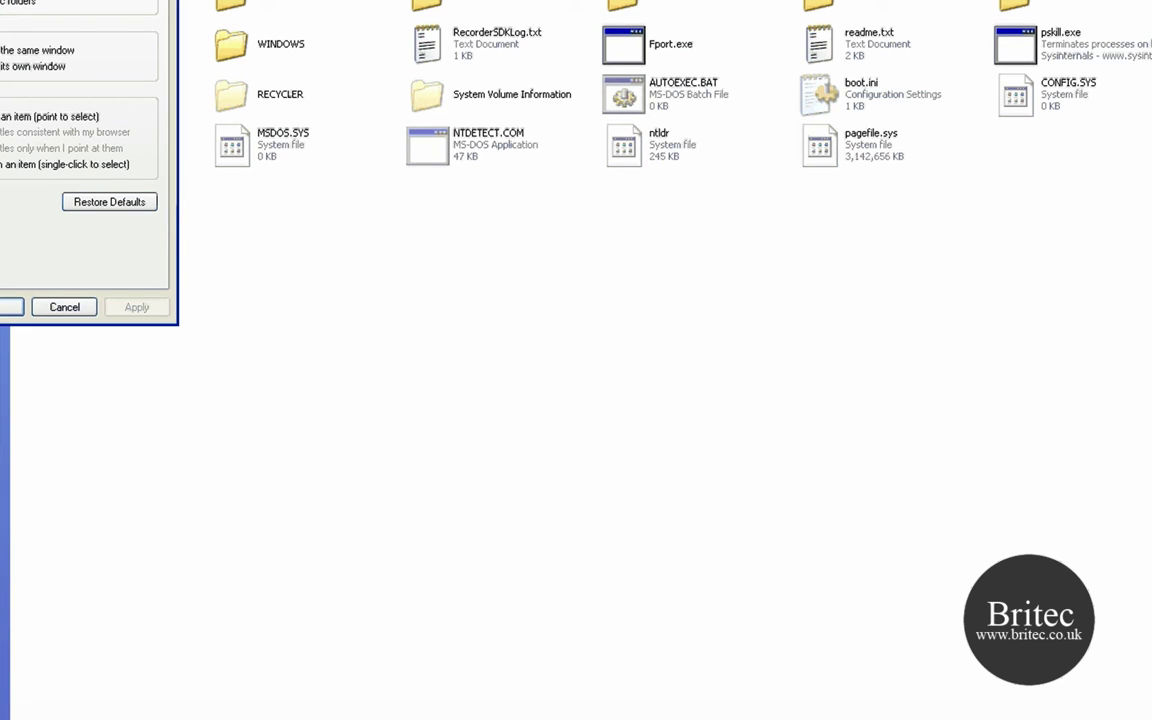
- Review the hidden-files view settings in Folder Options and leave the dialog without applying changes
key(ctrl+Tab)
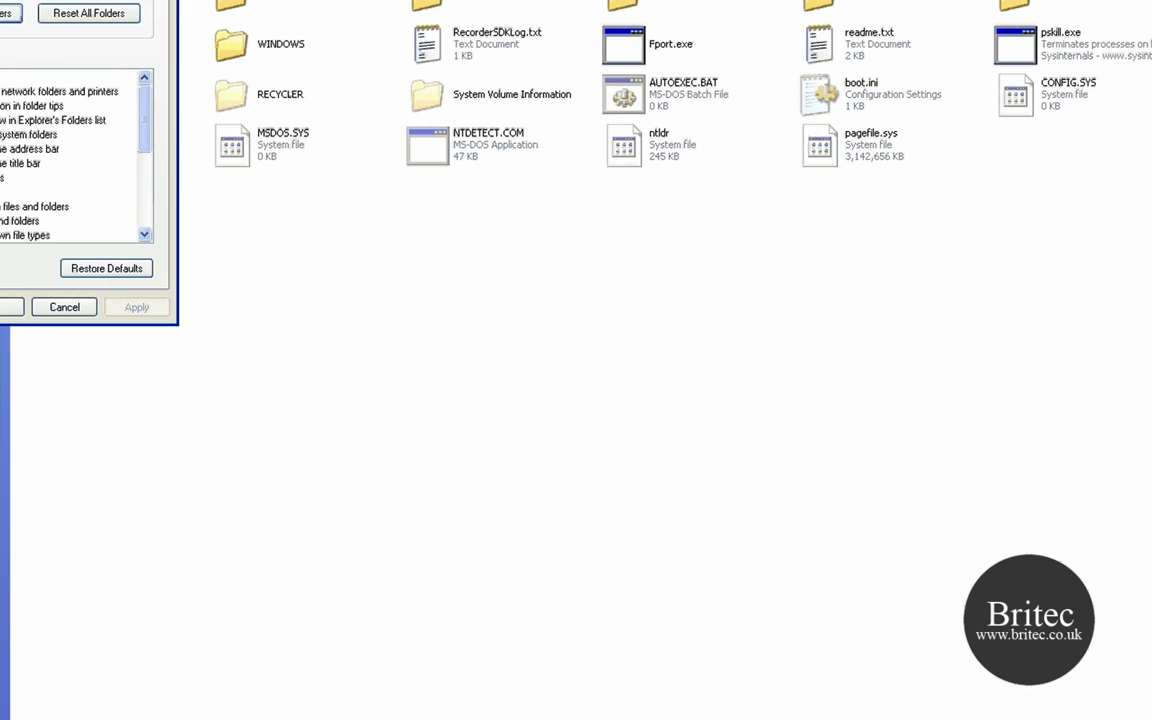
click(55, 308)
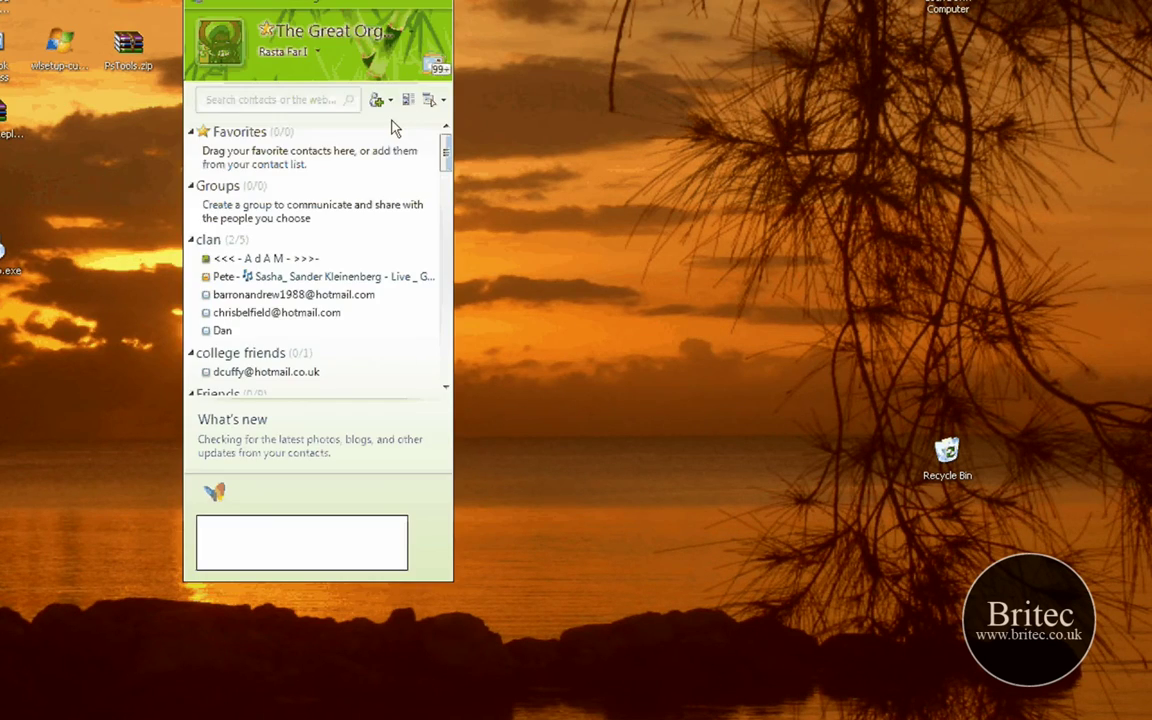
- In Windows Live Messenger, set Help Improve Windows Live to "I don't want to participate right now" and close the Messenger window
click(443, 102)
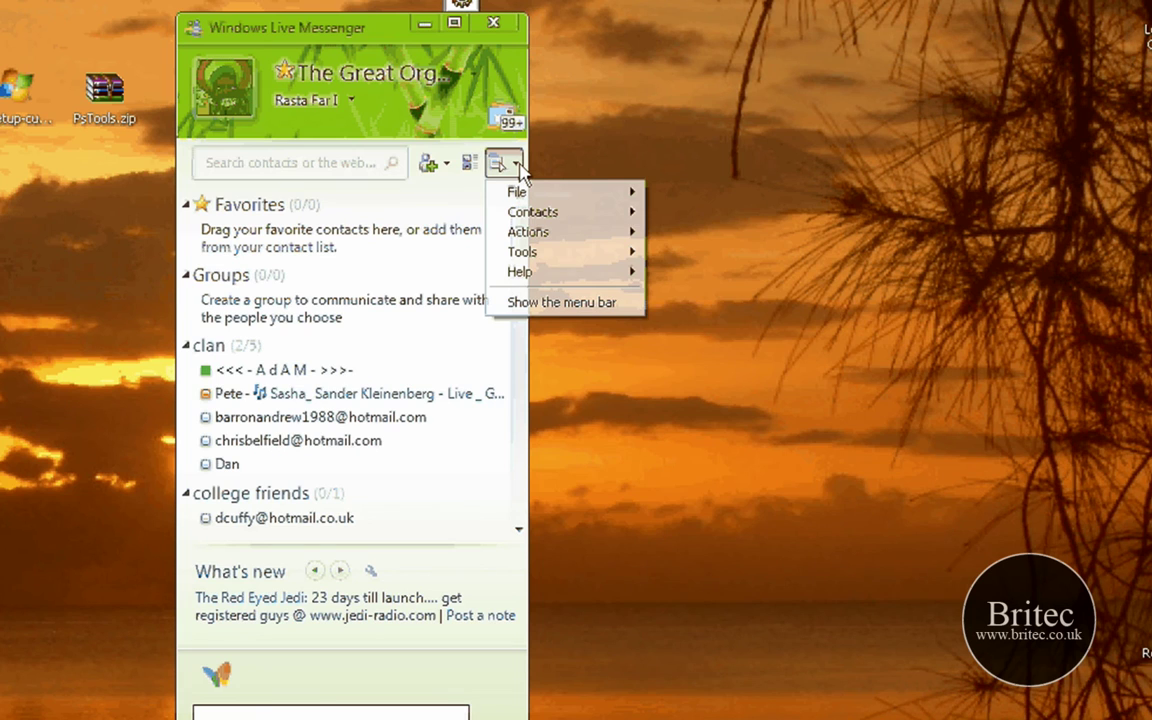
mouse_move(592, 274)
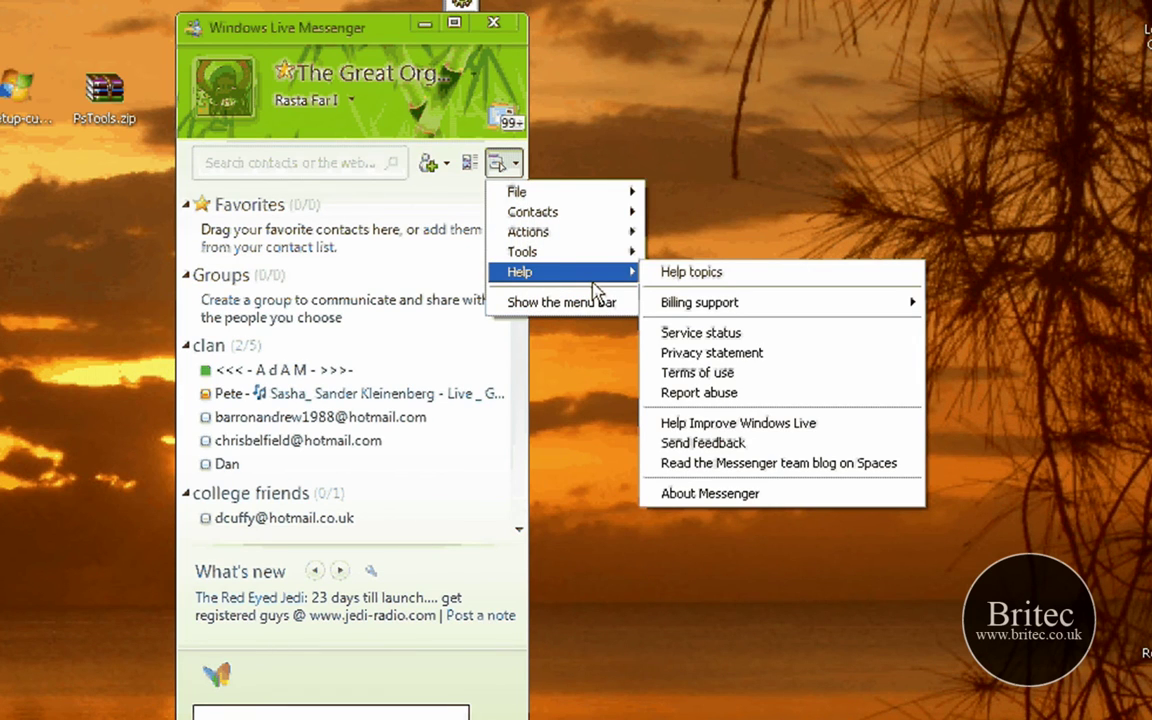
click(800, 428)
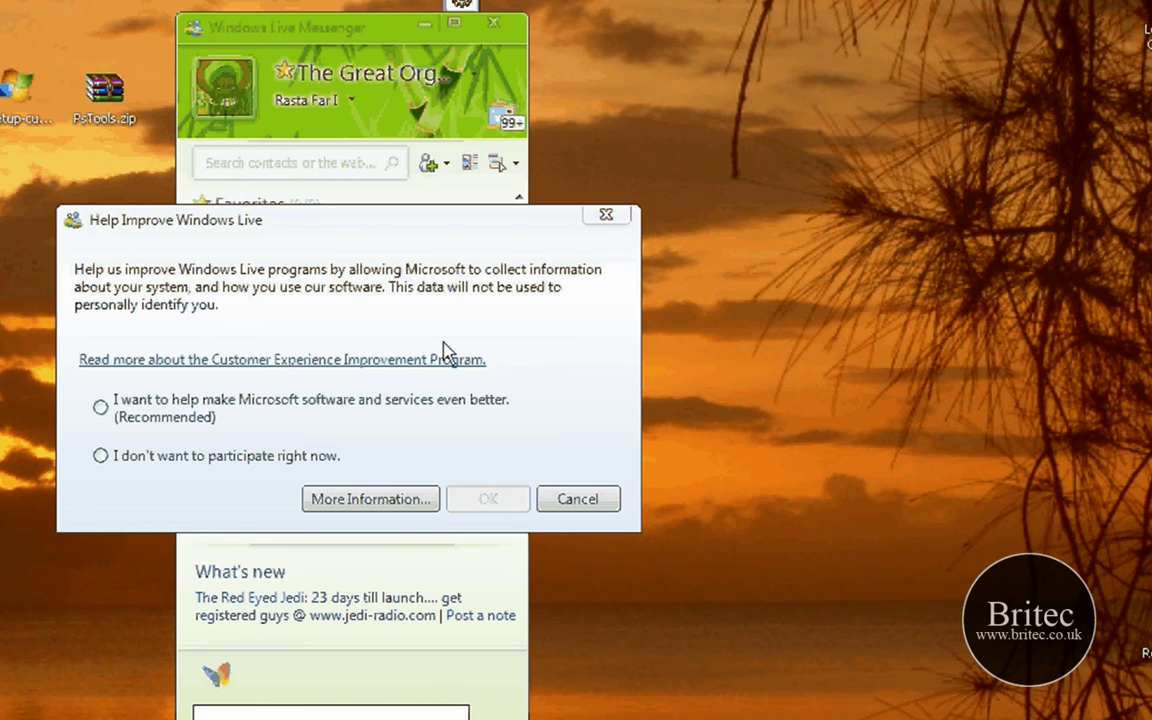
drag(356, 241, 698, 255)
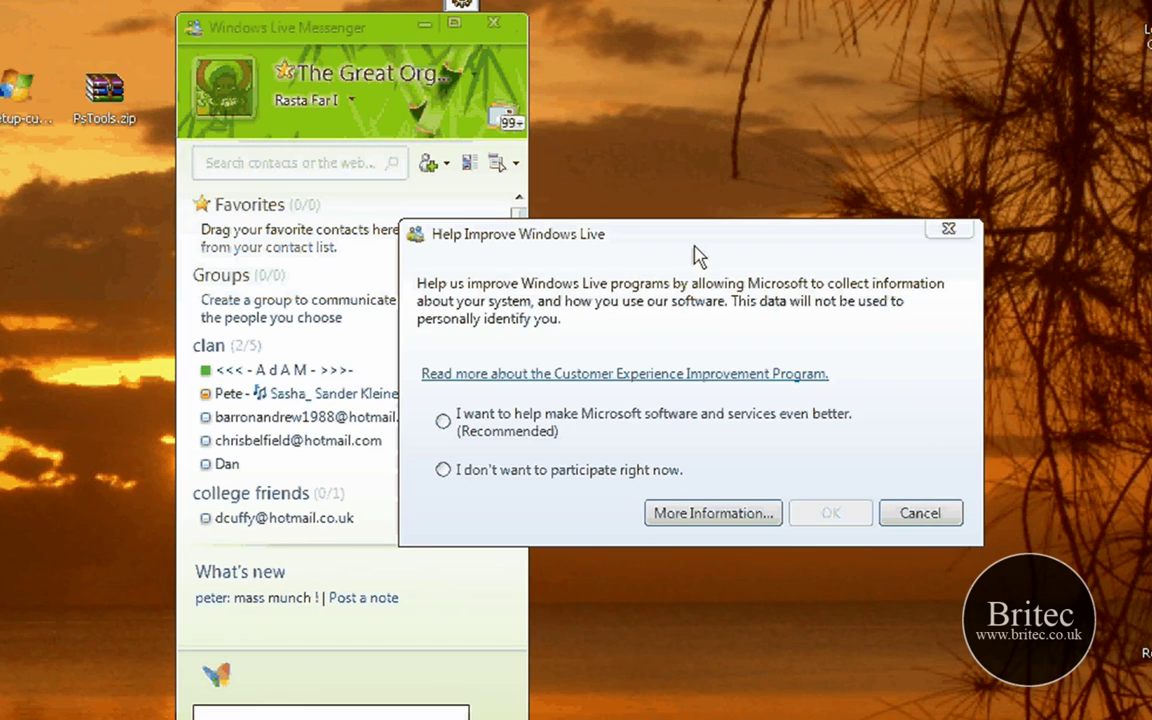
click(443, 471)
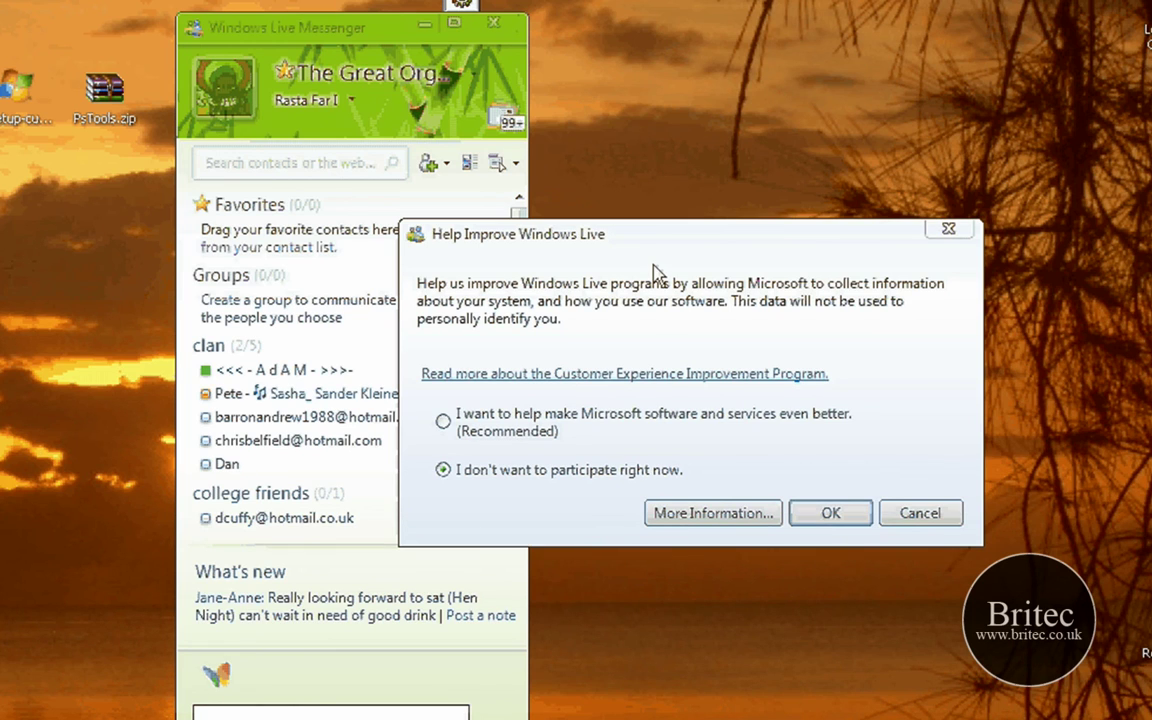
click(836, 520)
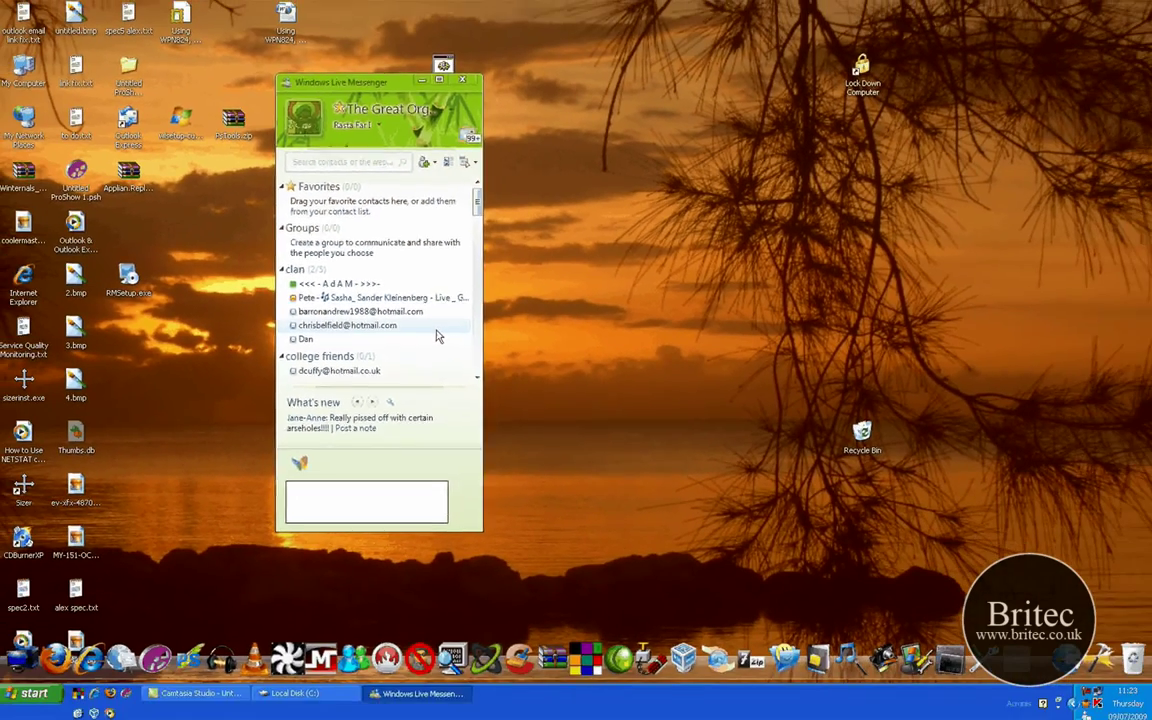
key(alt+F4)
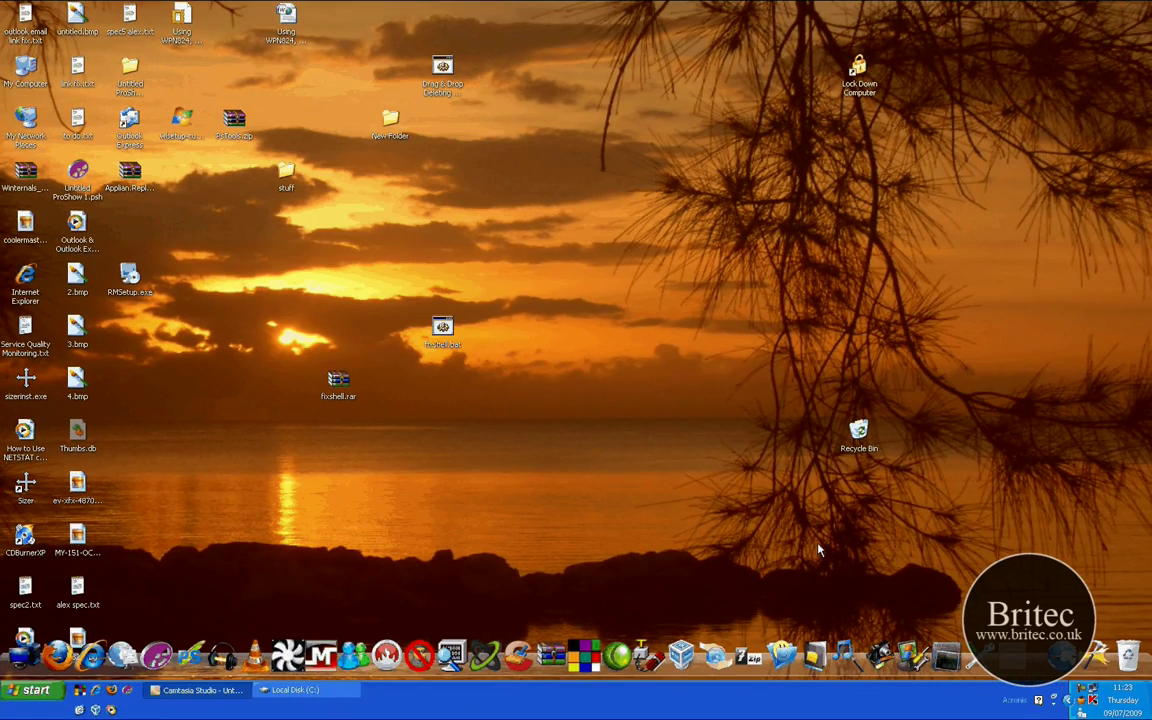